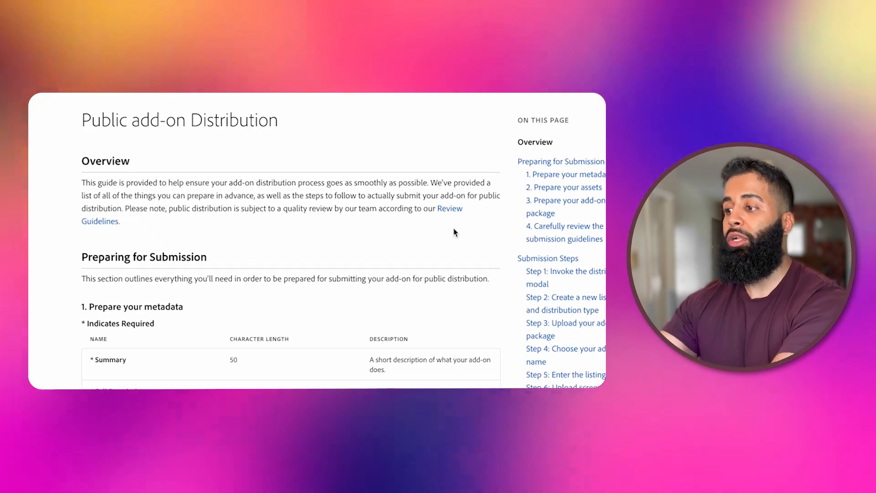
scroll(454, 233, down, 3)
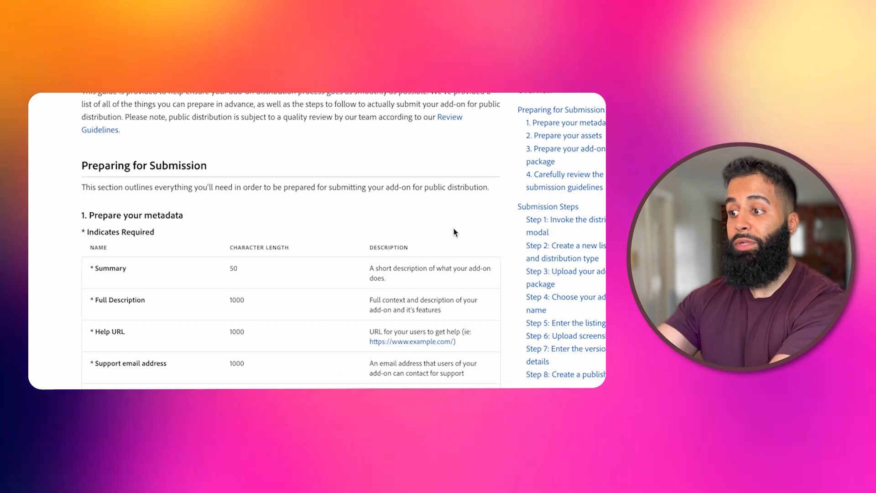
scroll(454, 233, down, 1)
scroll(454, 233, down, 1)
scroll(454, 233, down, 1)
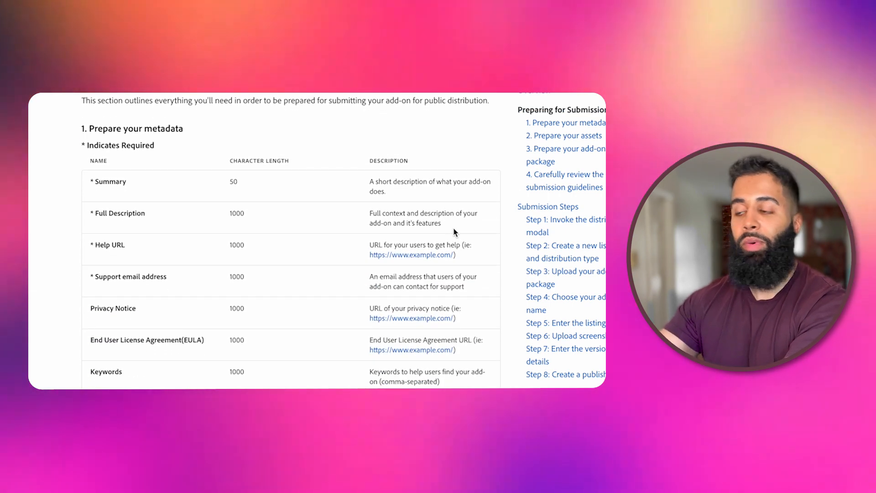
scroll(454, 233, down, 1)
scroll(454, 233, down, 1)
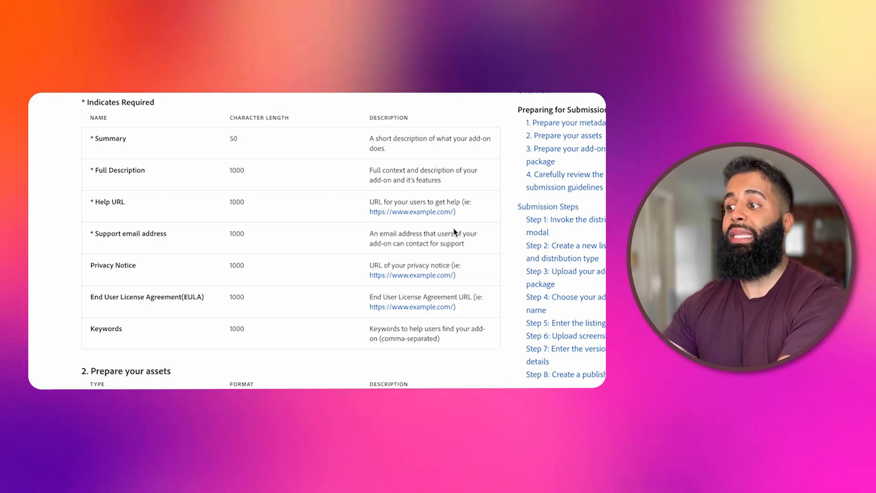
scroll(454, 233, down, 1)
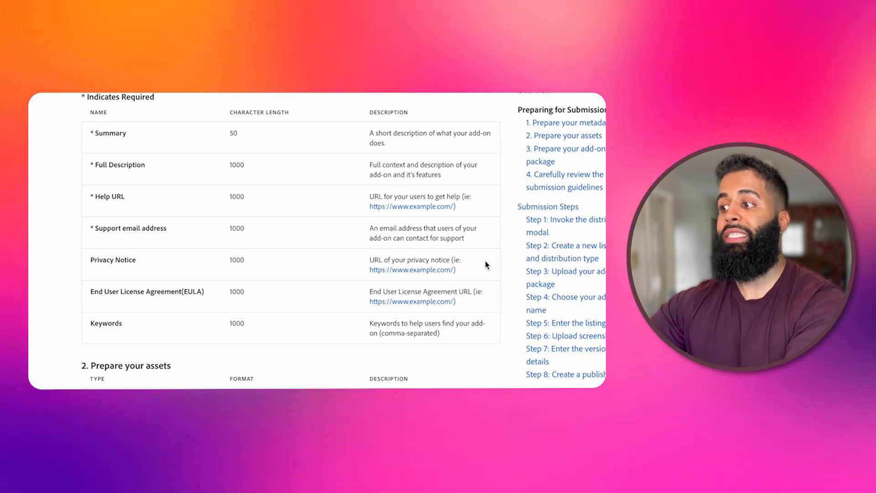
scroll(485, 265, down, 2)
scroll(485, 265, down, 1)
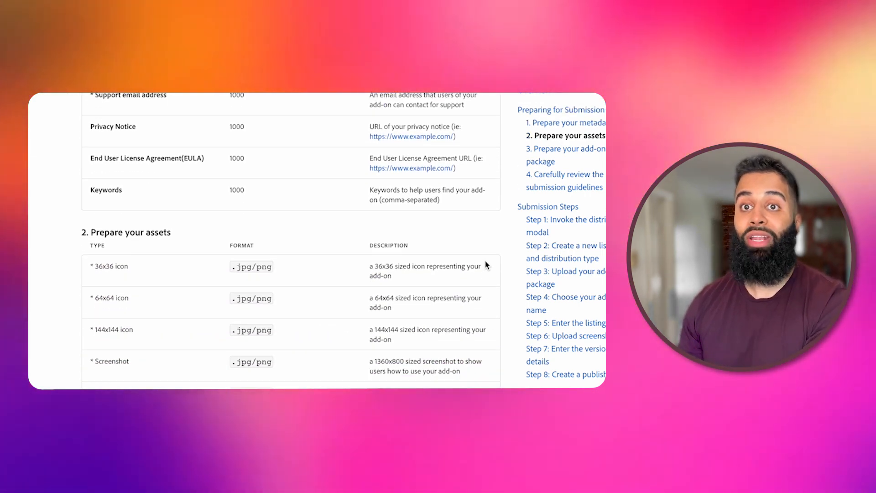
scroll(485, 264, down, 2)
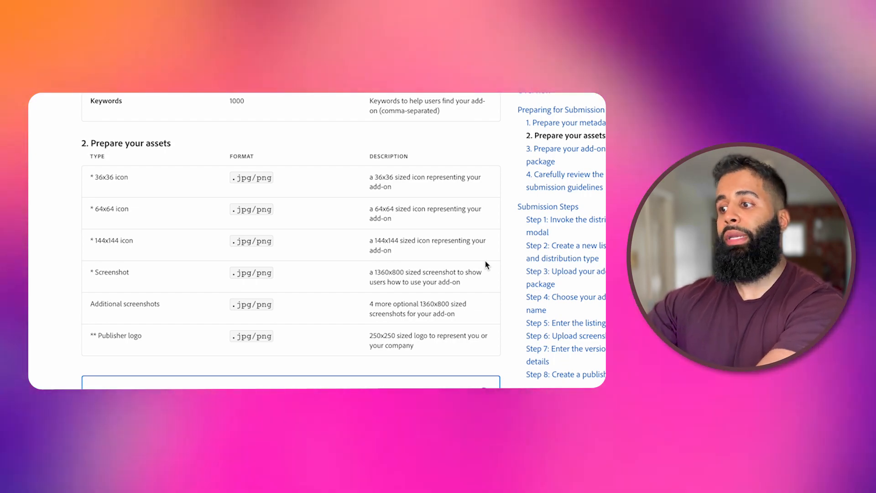
scroll(484, 261, down, 3)
scroll(484, 265, down, 3)
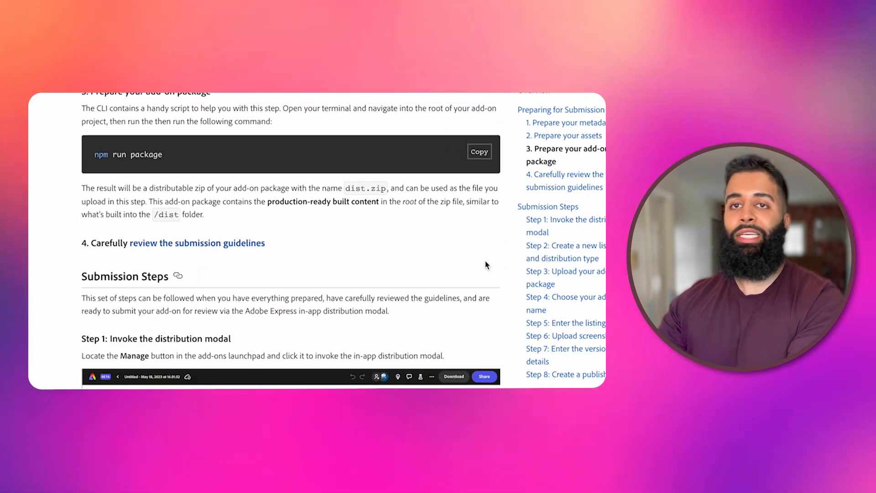
scroll(484, 260, up, 1)
Copy the npm run package command from the documentation's section 3 code block.
click(482, 248)
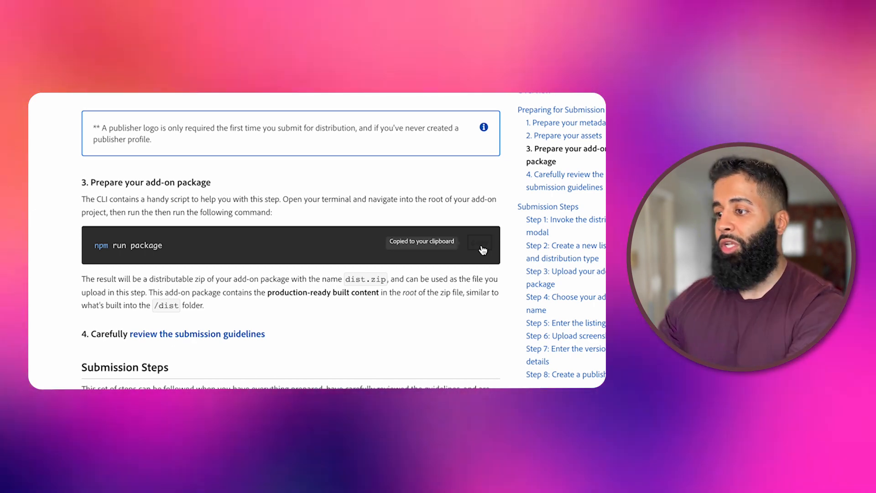
text(m)
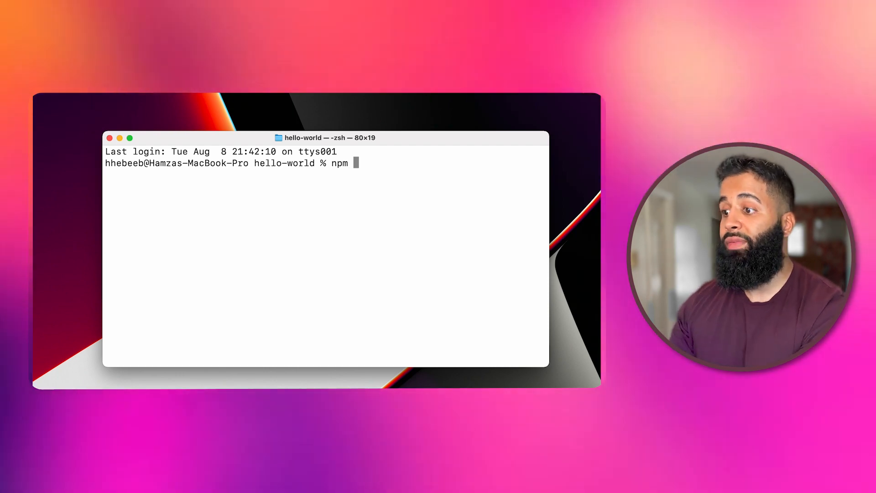
text( run package)
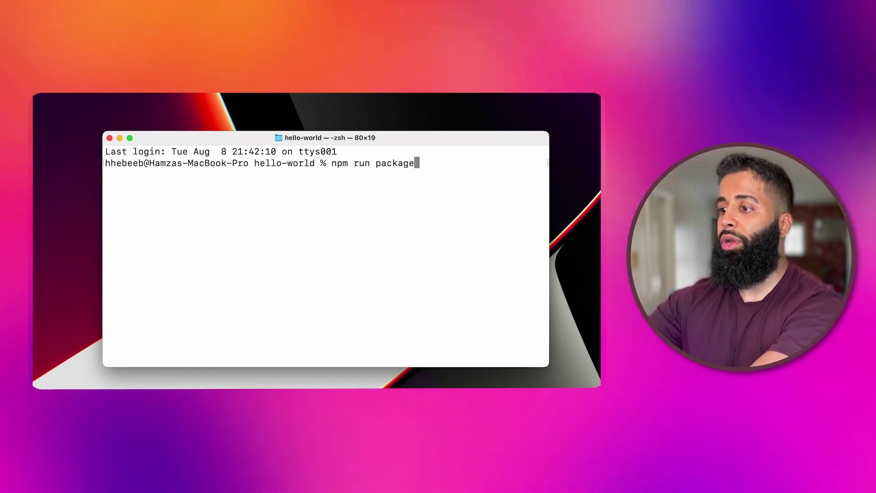
Run npm run package in hello-world to build dist and create dist.zip.
key(Return)
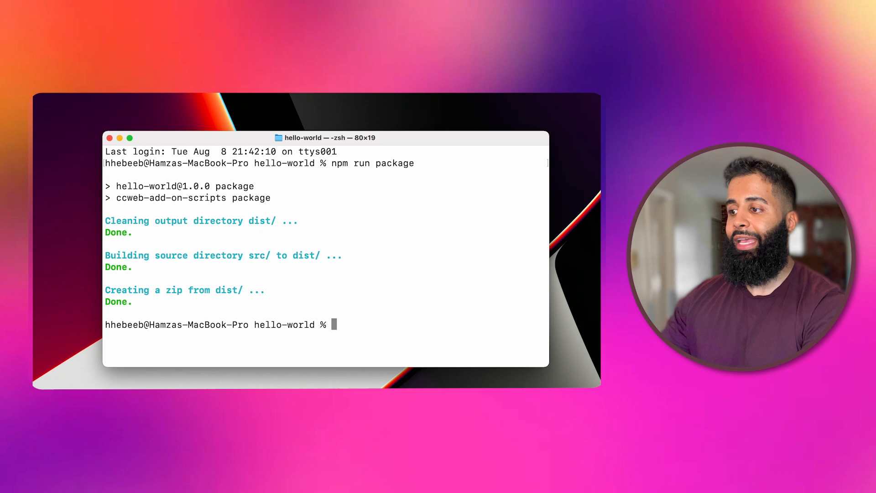
Switch to Finder and select the newly generated dist.zip in the hello-world folder.
key(super+Tab)
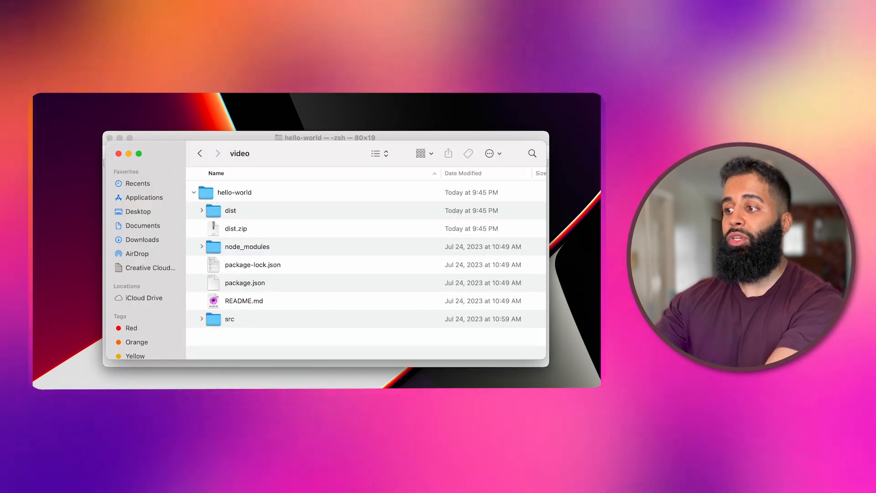
click(263, 231)
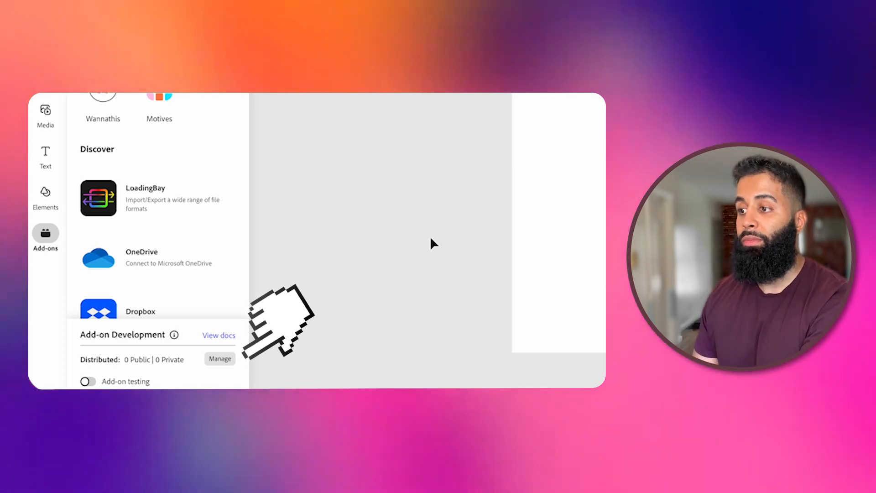
From Manage in the Add-ons panel, choose Public listing and proceed to package upload.
click(219, 359)
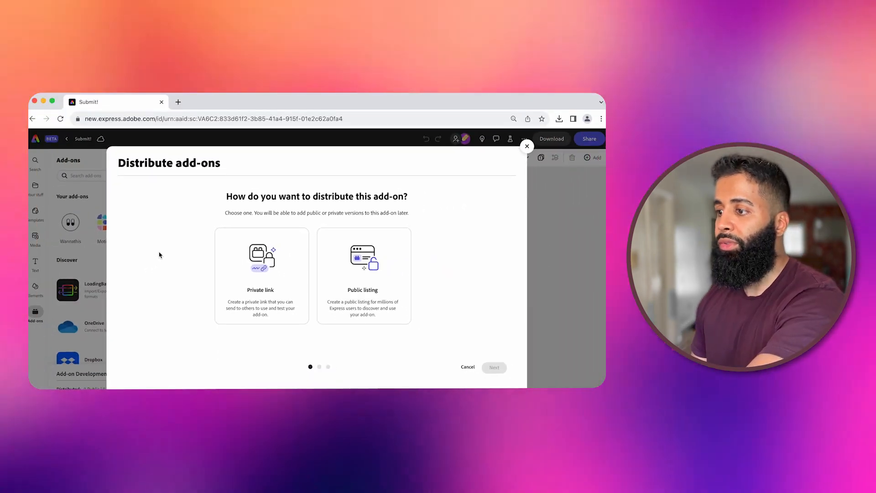
click(358, 274)
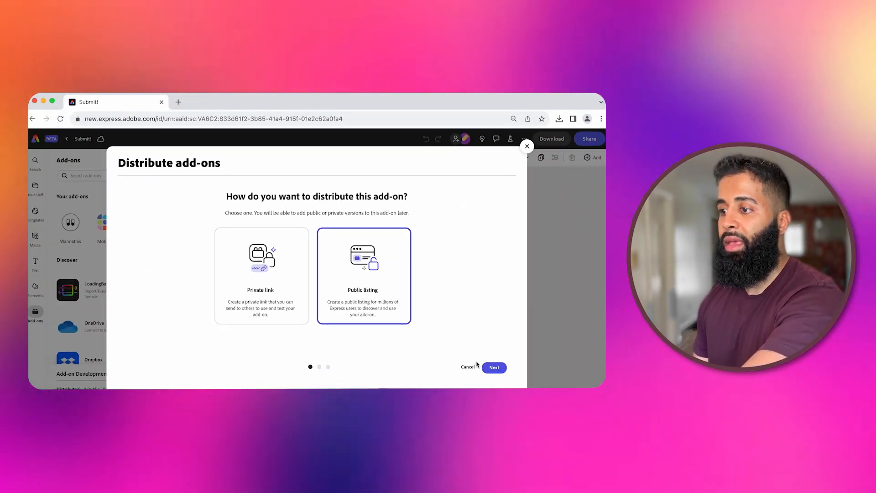
click(493, 367)
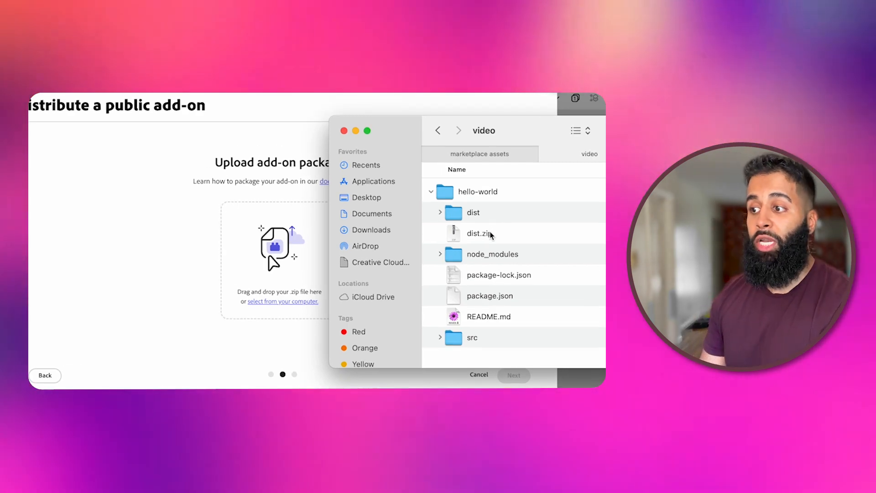
Upload dist.zip, name the add-on 'My Unique Name', and save the draft.
drag(490, 233, 271, 249)
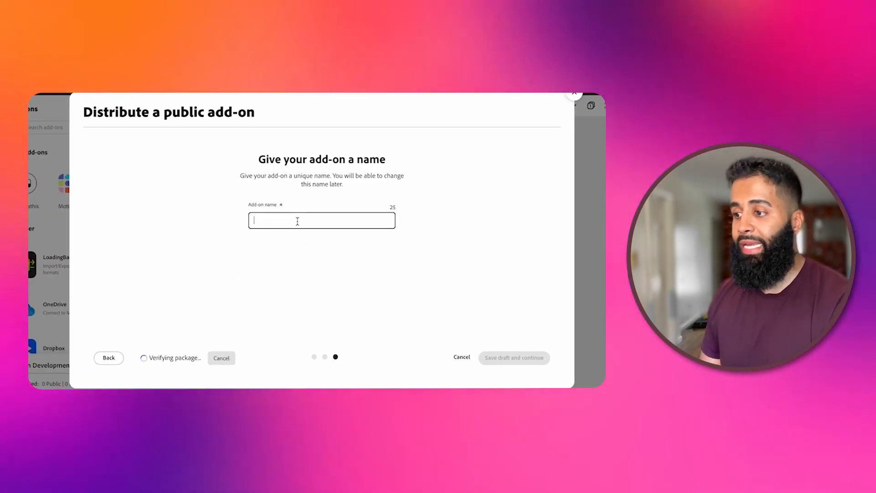
text(My Unique Name)
click(498, 358)
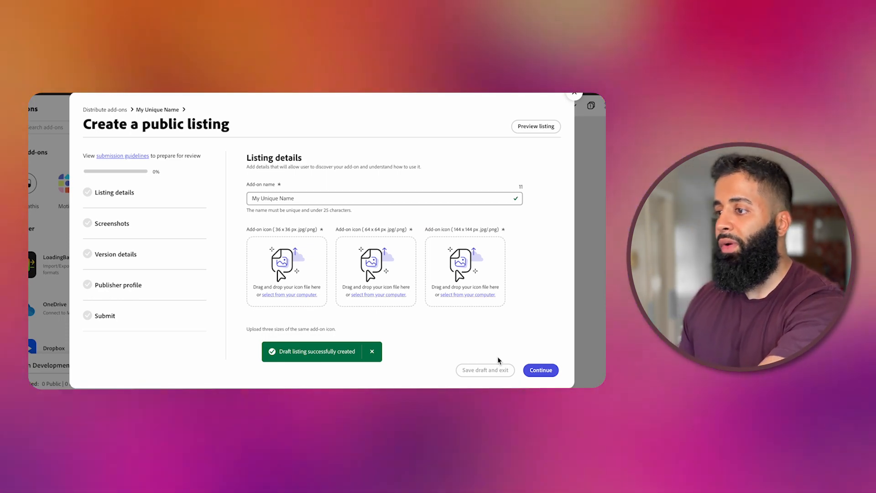
Upload icon-36.png, icon-64.png and the 144 px icon as the add-on icons.
drag(487, 186, 291, 263)
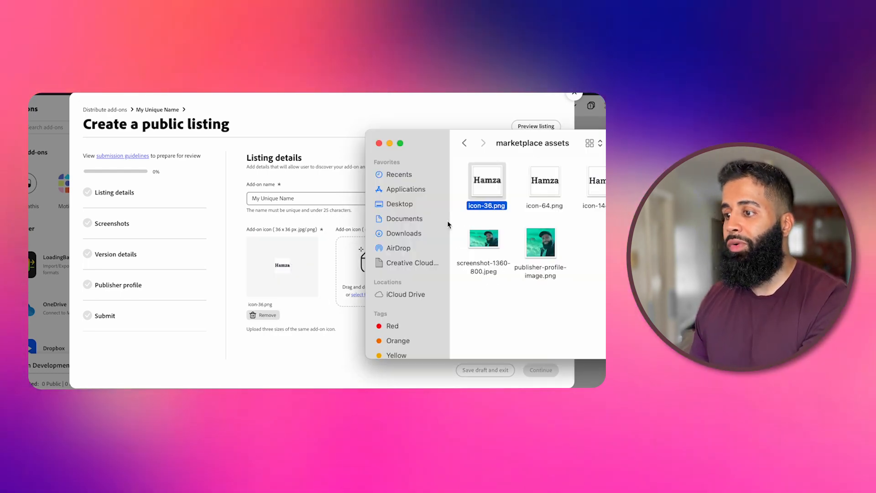
drag(544, 184, 360, 273)
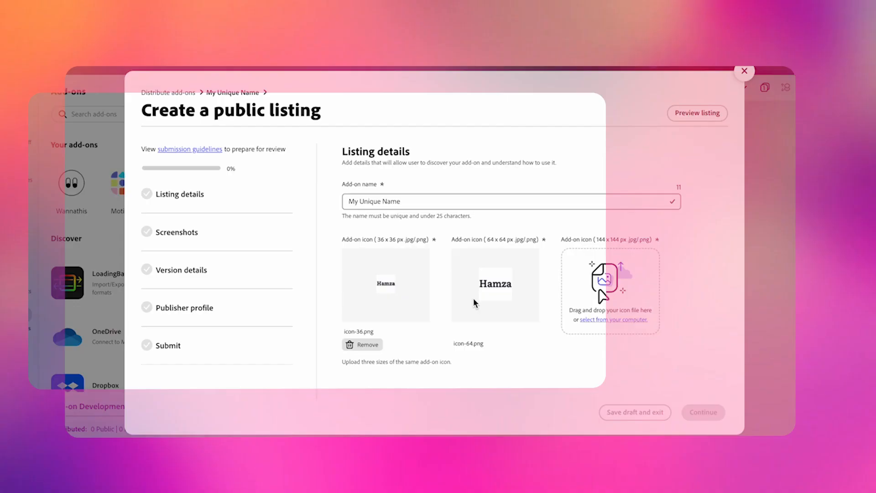
drag(342, 198, 615, 294)
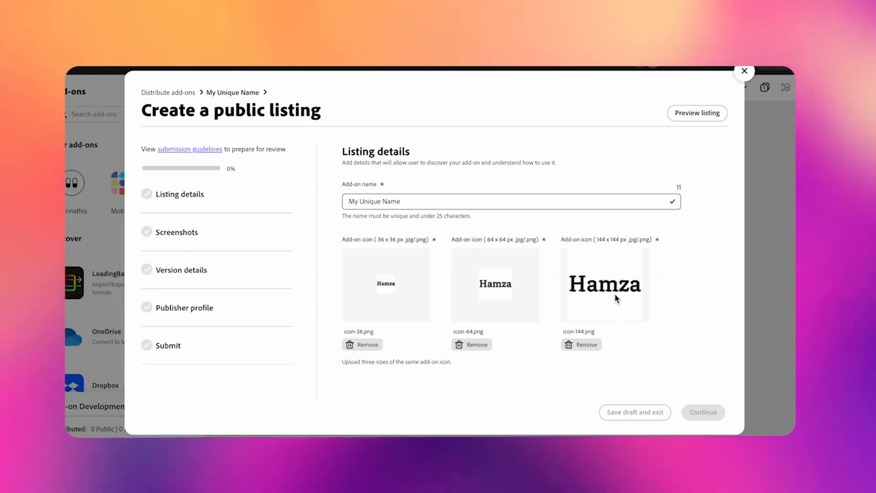
scroll(615, 294, down, 3)
Fill in the summary, full description, help URL, support email, EULA link and keywords.
click(372, 270)
text(Lorem Ipsum is simply dummy text of the printing)
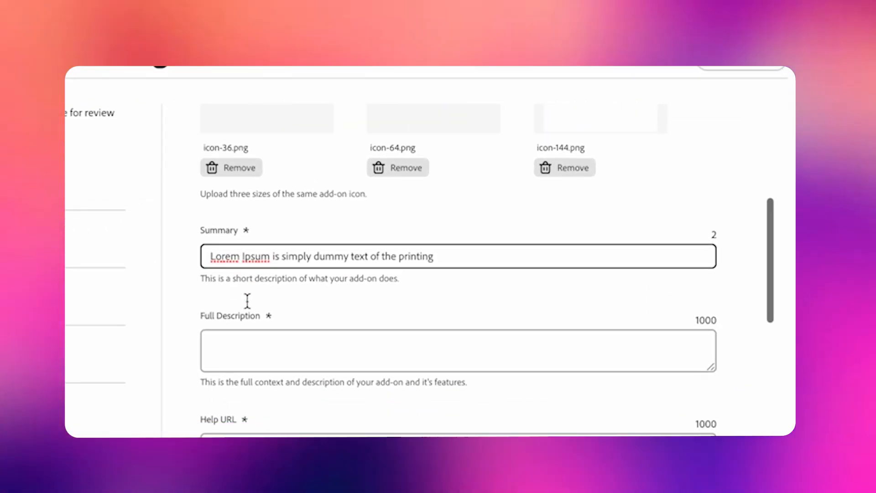
scroll(247, 301, down, 1)
click(245, 313)
text(Lorem ipsum dolor sit amet, consectetur adipiscing elit, sed do eiusmod tempor incididunt ut labore et dolore magna aliqua. Ut enim ad minim veniam, quis nostrud exercitation ullamco laboris nisi ut aliquip ex ea commodo consequat. Duis aute irure dolor in reprehenderit in voluptate velit esse cillum dolore eu fugiat nulla pariatur. Excepteur sint occaecat cupidatat non proident, sunt in culpa qui officia deserunt mollit anim id est laborum.)
scroll(245, 314, down, 3)
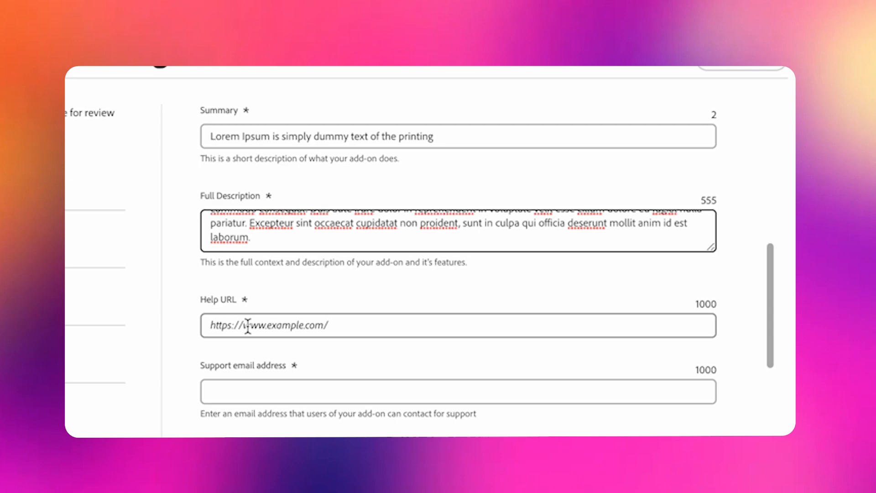
click(237, 326)
text(https://hamza.com/help)
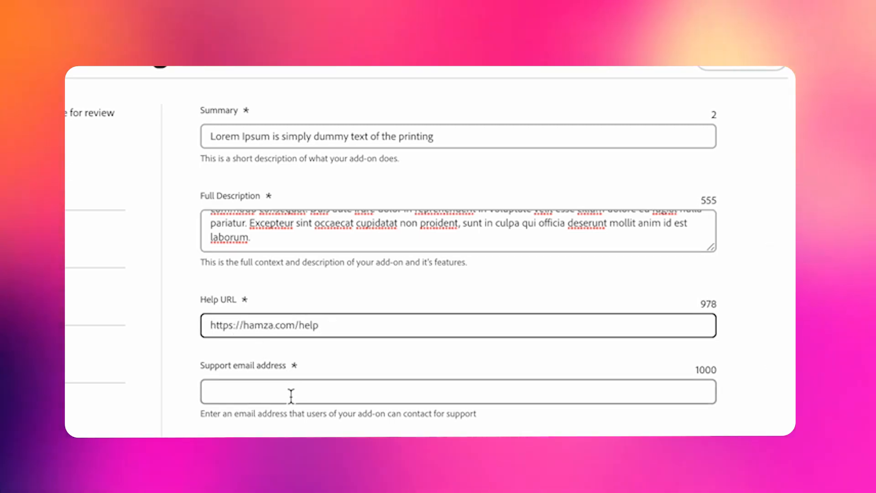
click(290, 395)
text(hamza.com)
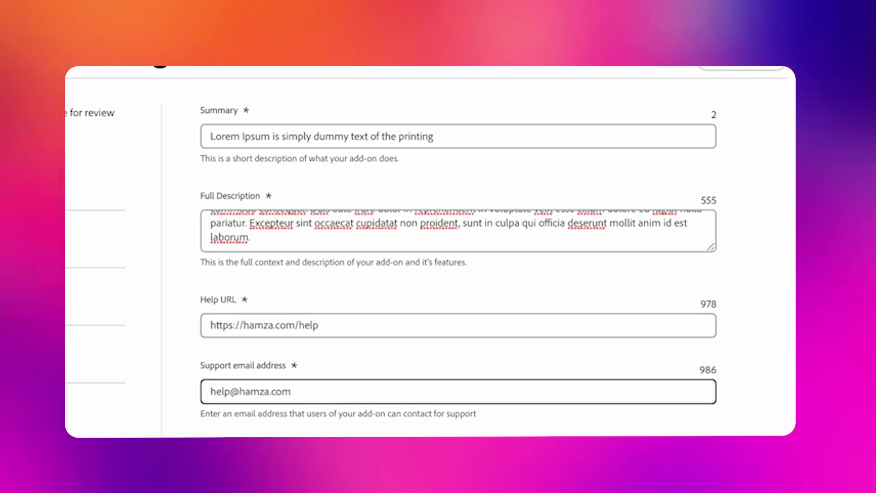
scroll(459, 274, down, 3)
scroll(458, 274, down, 2)
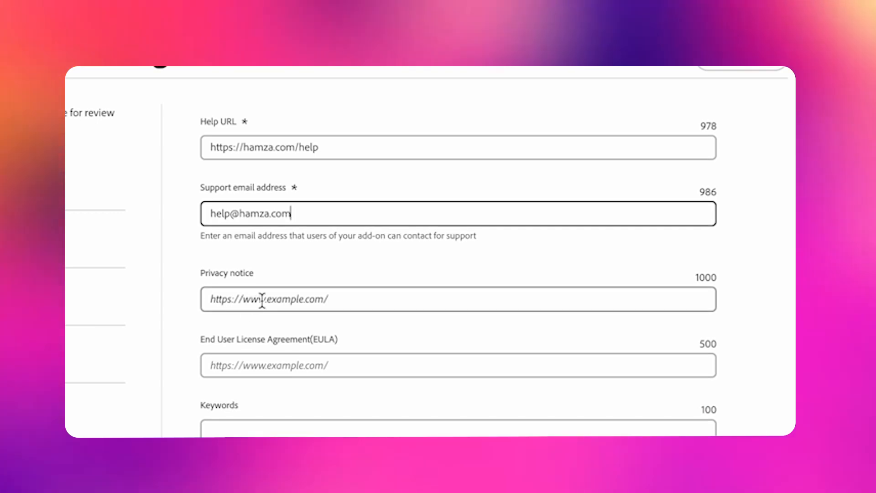
scroll(262, 301, down, 1)
click(238, 340)
text(https://hamza.com/terms)
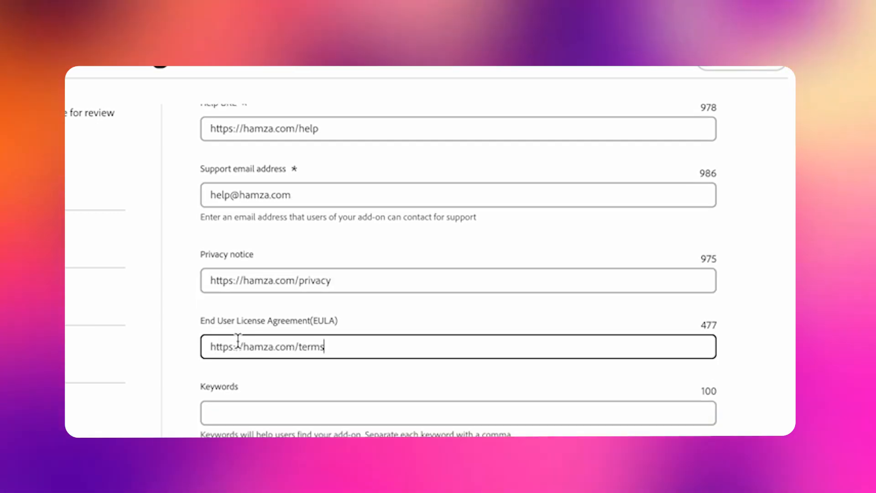
click(254, 410)
text(c)
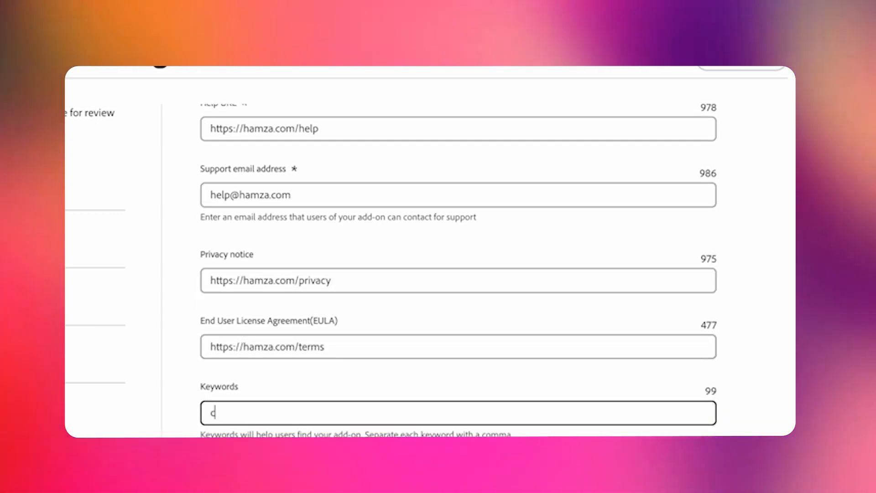
text(reative, 3d, video)
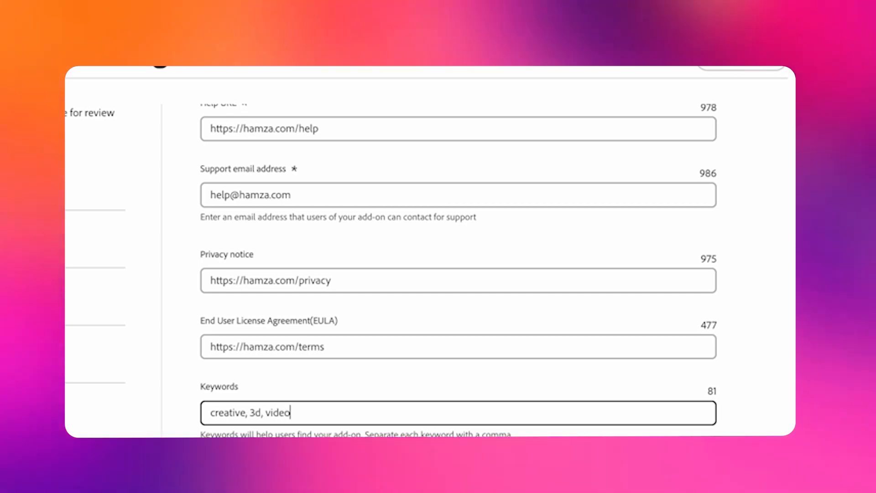
text(, editing)
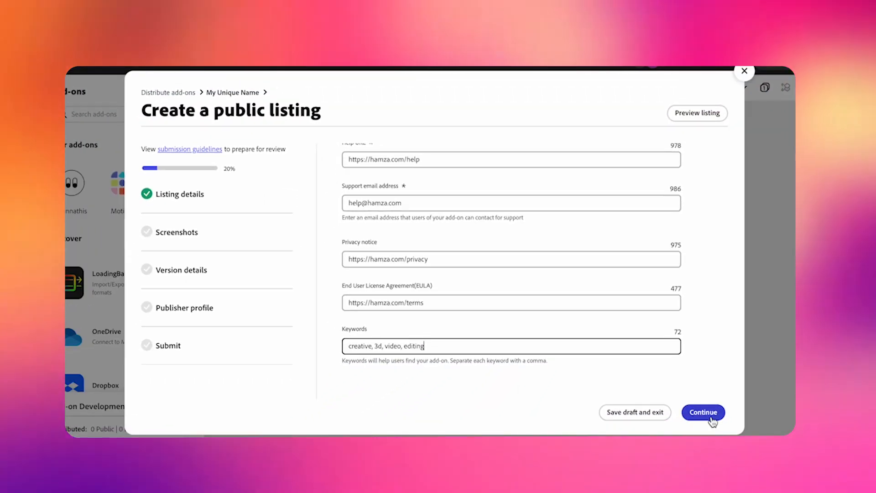
Continue to Screenshots, upload a screenshot of the add-on, and move to Version details.
click(711, 419)
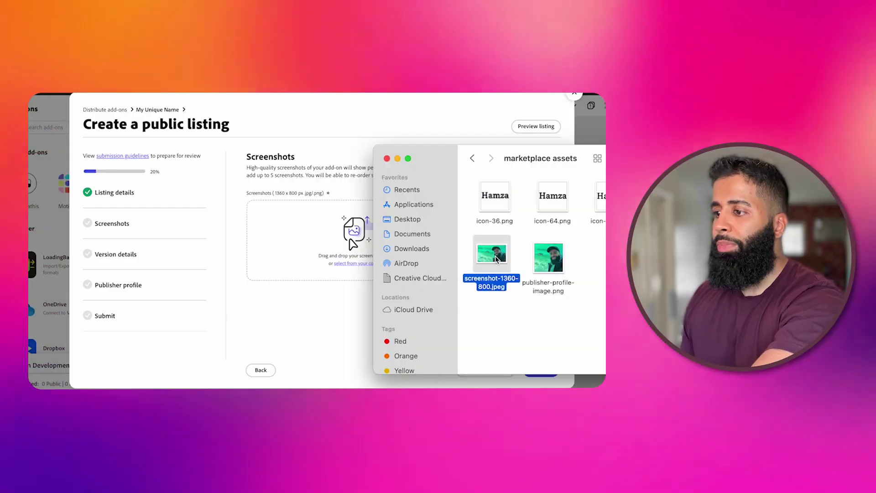
drag(494, 254, 330, 239)
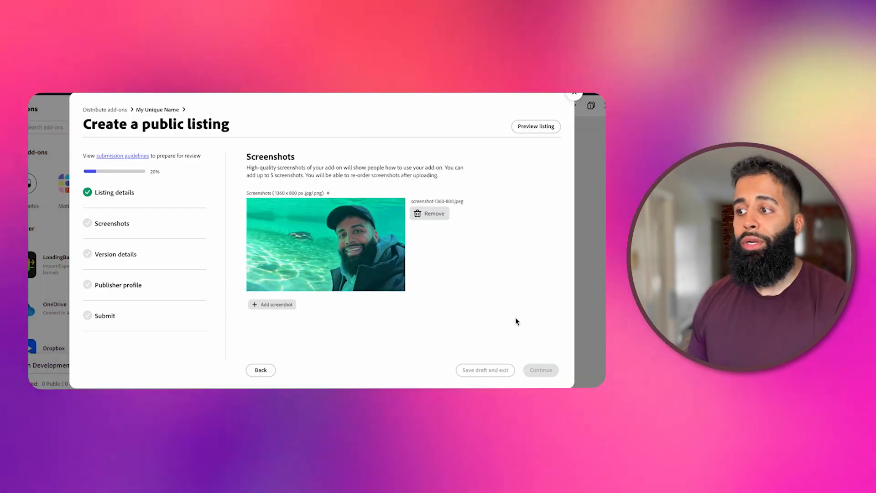
click(539, 370)
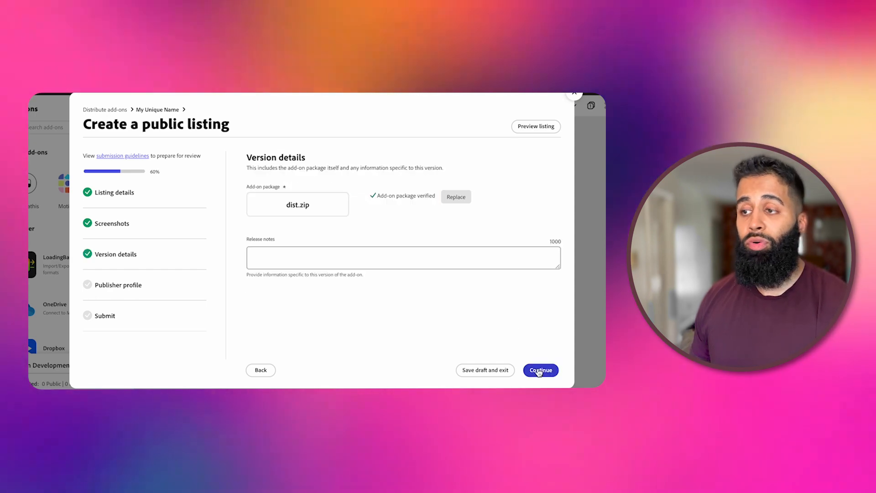
Enter release notes 'Hello world!' and continue to the publisher profile.
click(388, 264)
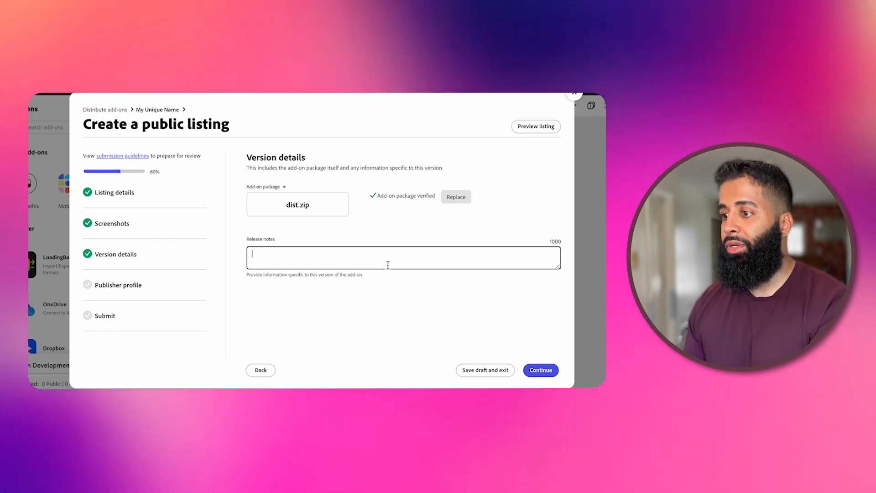
text(Hello world!)
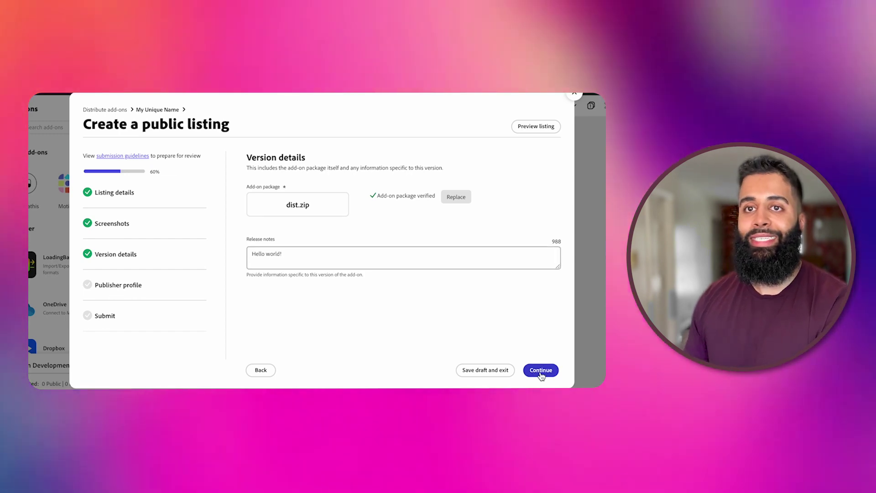
click(541, 371)
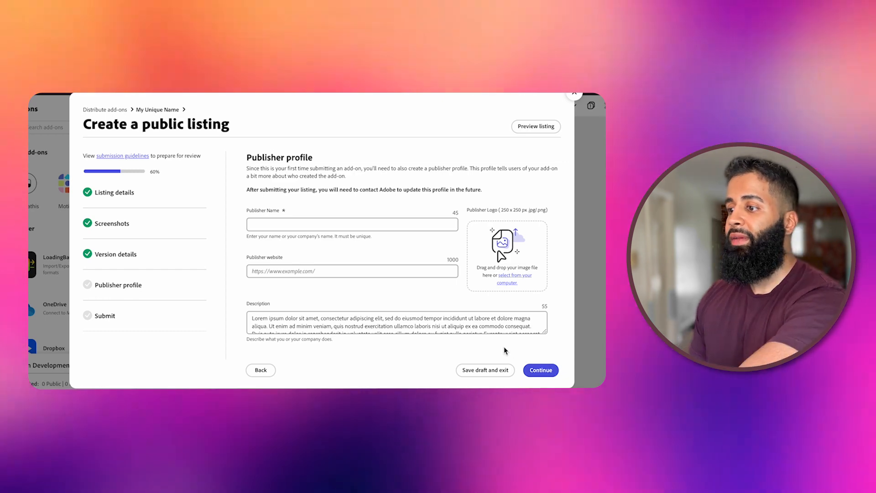
Set publisher name 'Hamza Inc.', upload the 250px publisher logo, and continue to Submit.
click(352, 225)
text(Hamza Inc.)
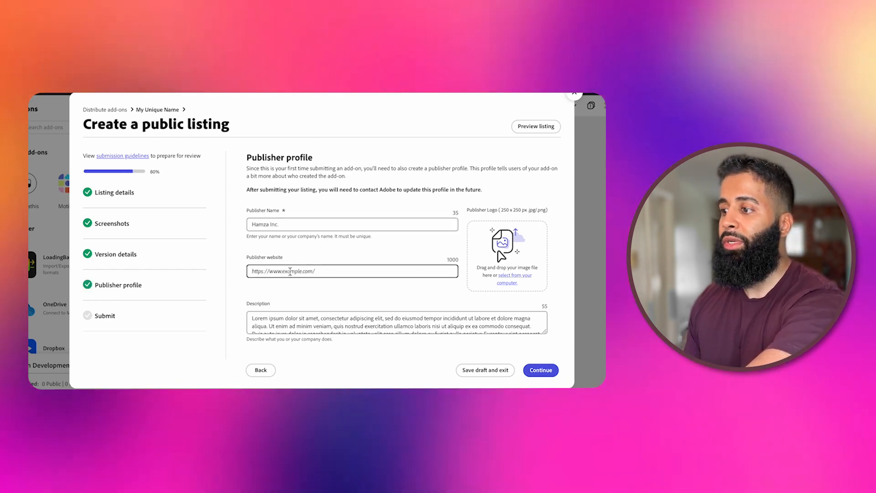
click(234, 236)
drag(234, 237, 499, 260)
click(541, 370)
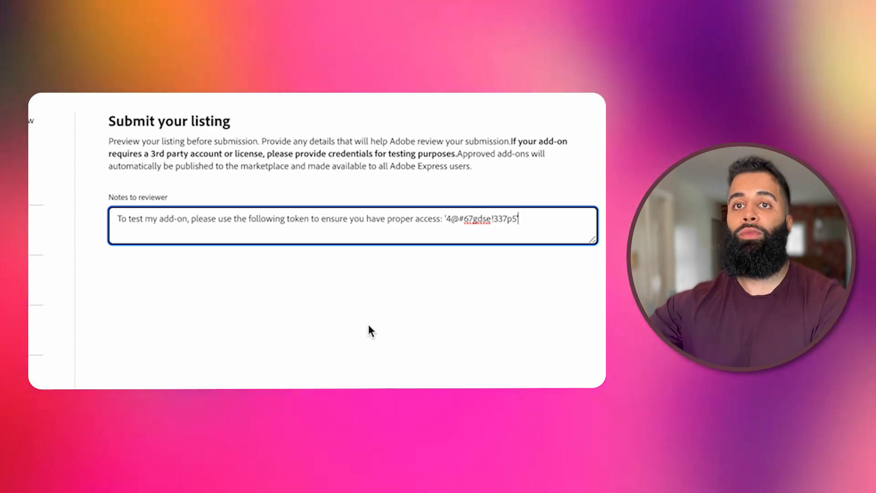
Leave a test access token in Notes to reviewer and submit the listing for review.
click(368, 331)
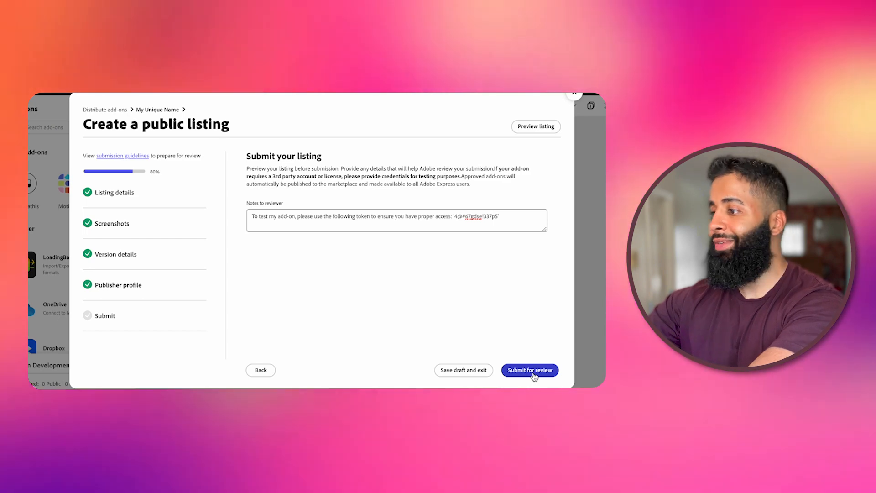
click(531, 370)
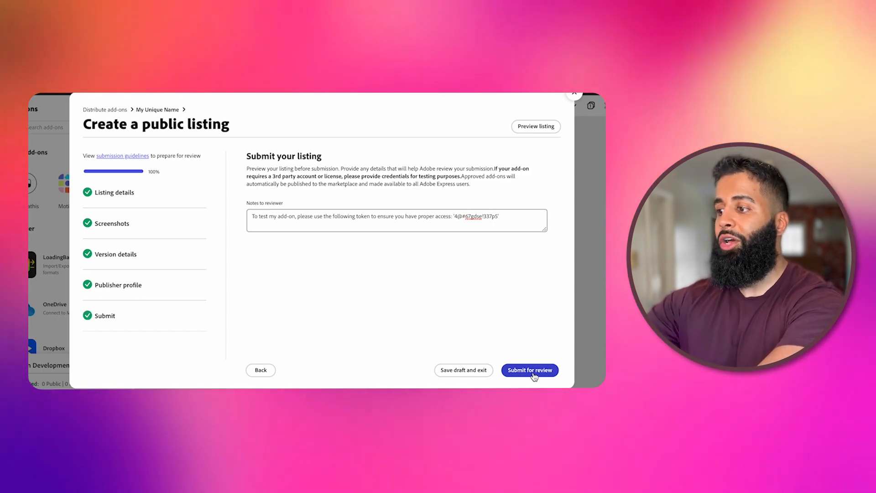